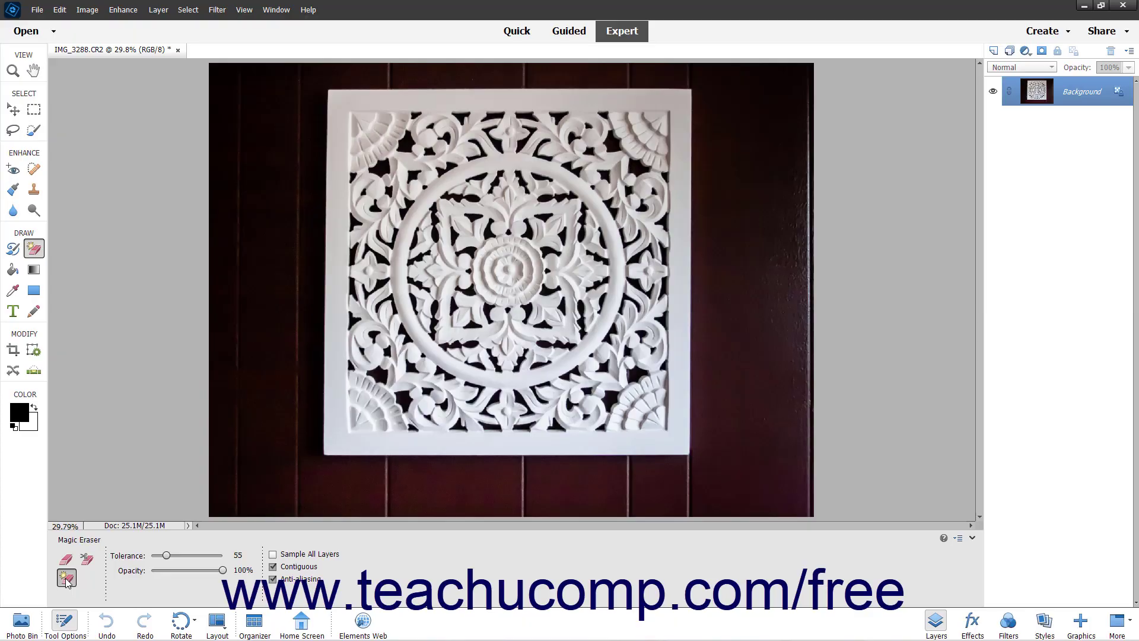
Select the Magic Eraser and turn off Contiguous, leaving Sample All Layers unchecked.
{"action": "left_click", "coordinate": [67, 579]}
{"action": "left_click", "coordinate": [69, 581]}
{"action": "left_click", "coordinate": [273, 566]}
{"action": "left_click", "coordinate": [293, 559]}
{"action": "left_click", "coordinate": [293, 559]}
Erase the wood background, re-enable Contiguous, and erase the first two thin lines below the panel.
{"action": "left_click", "coordinate": [277, 469]}
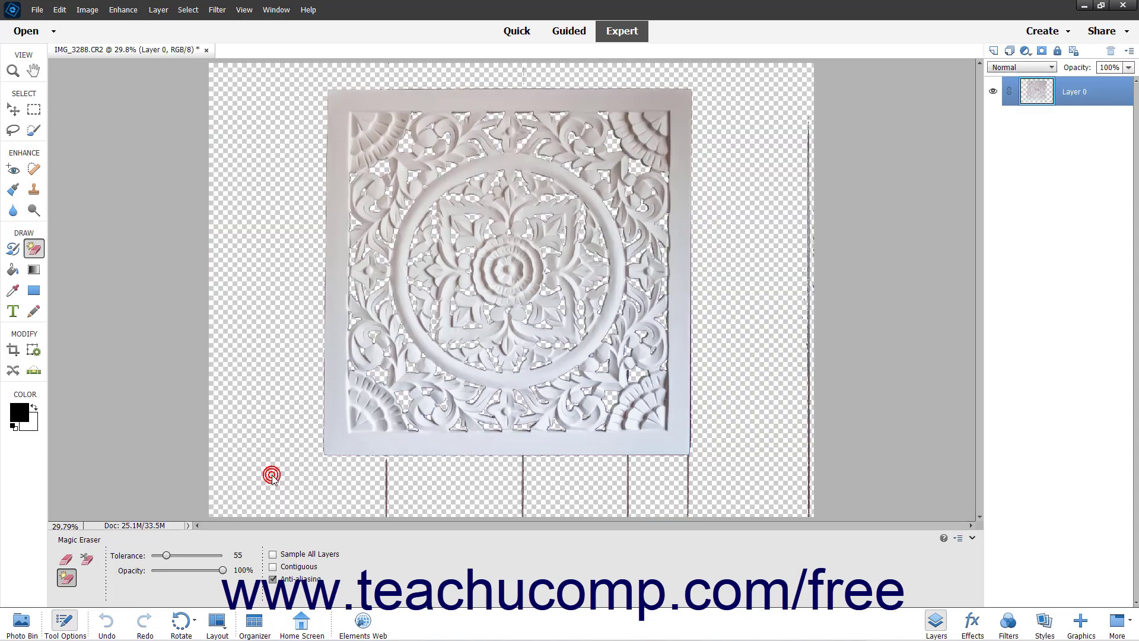
{"action": "left_click", "coordinate": [273, 565]}
{"action": "left_click", "coordinate": [387, 491]}
{"action": "left_click", "coordinate": [526, 489]}
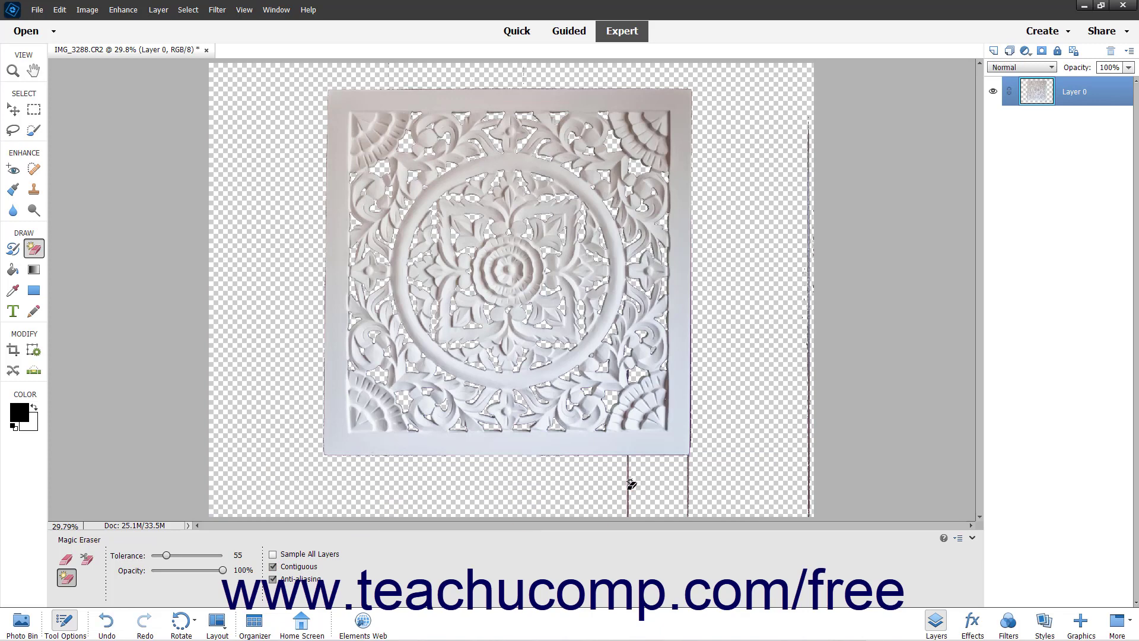
Erase the remaining dark lines under the panel's bottom edge, its right corner, and the image's right edge.
{"action": "left_click", "coordinate": [626, 485]}
{"action": "left_click", "coordinate": [628, 485]}
{"action": "left_click", "coordinate": [691, 481]}
{"action": "left_click", "coordinate": [689, 483]}
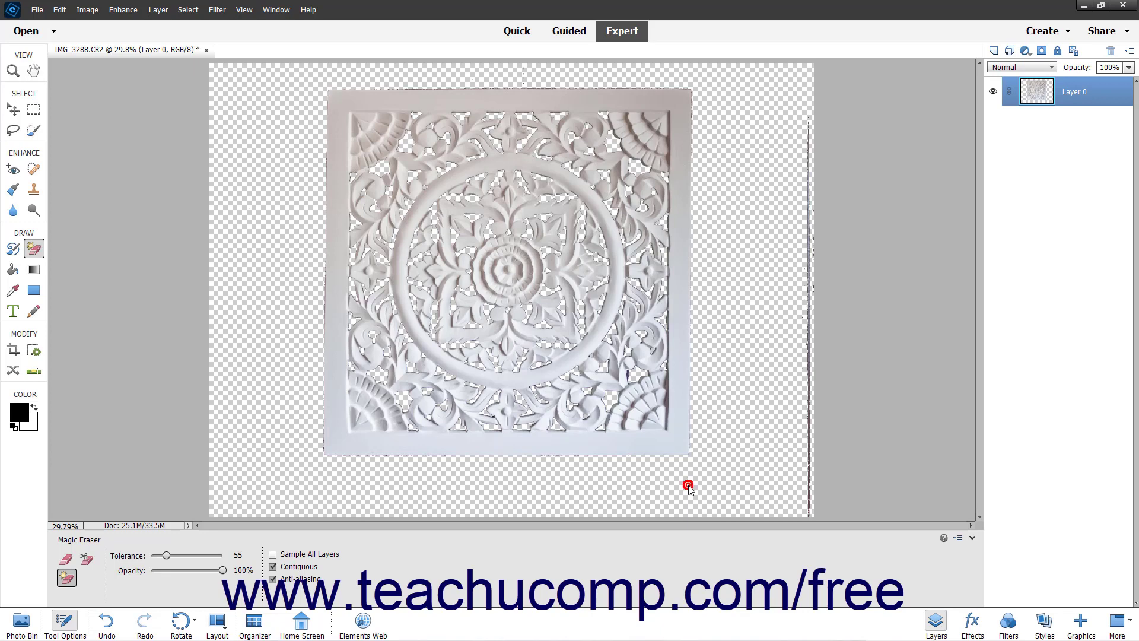
{"action": "left_click", "coordinate": [809, 460]}
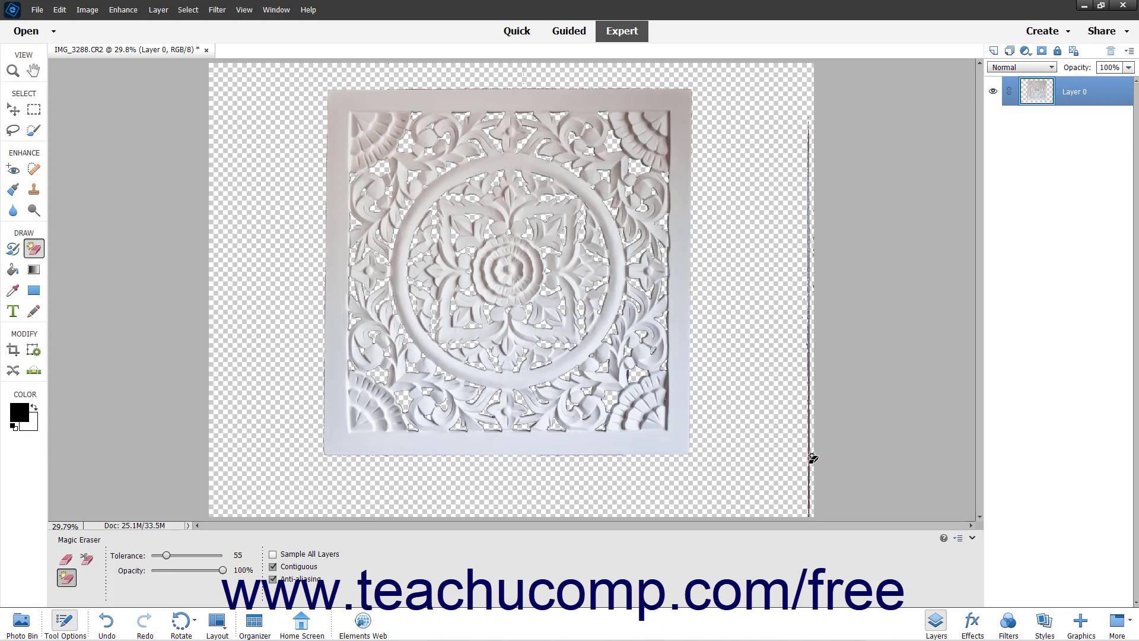
{"action": "left_click", "coordinate": [810, 233]}
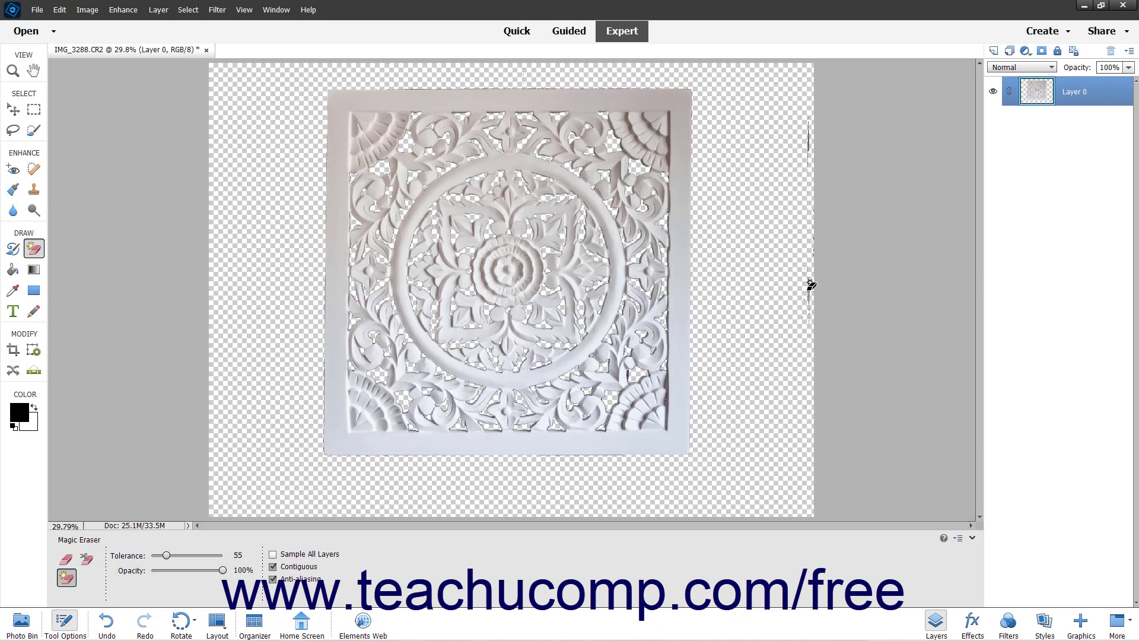
{"action": "left_click", "coordinate": [809, 283]}
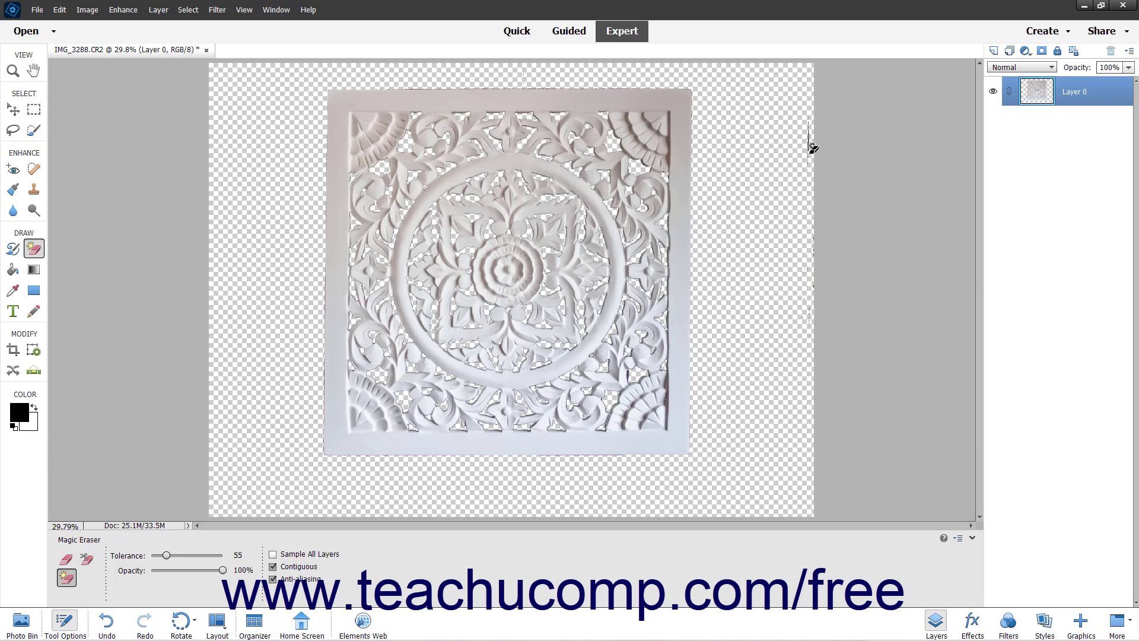